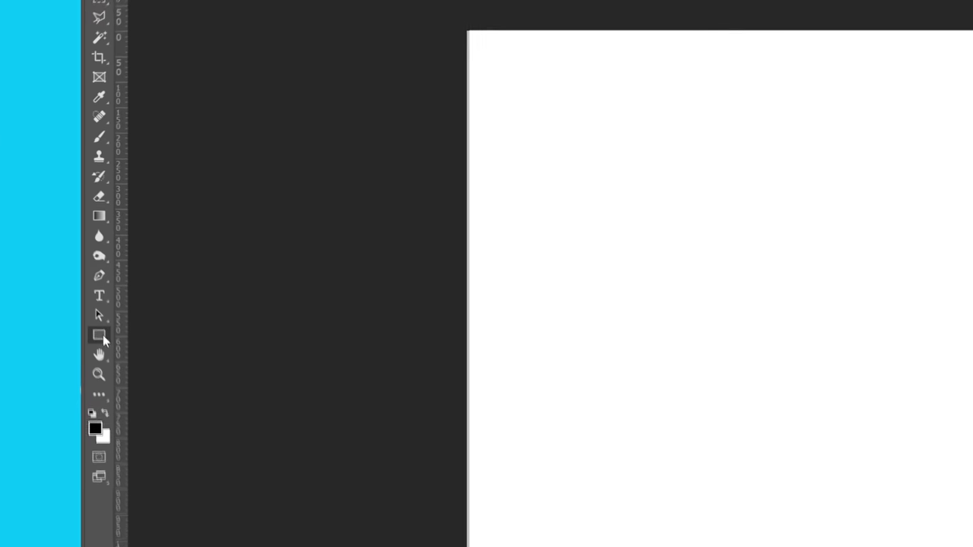
# With the Rectangle tool, draw a large black rectangle, Rectangle 1, across most of the white page.
pyautogui.click(102, 336)
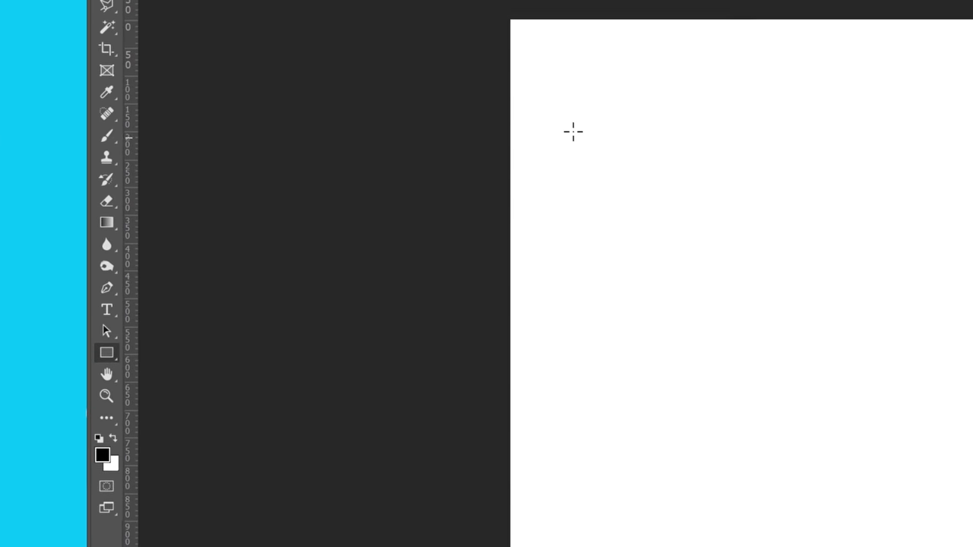
pyautogui.moveTo(535, 111); pyautogui.dragTo(595, 173)
pyautogui.moveTo(430, 166); pyautogui.dragTo(819, 546)
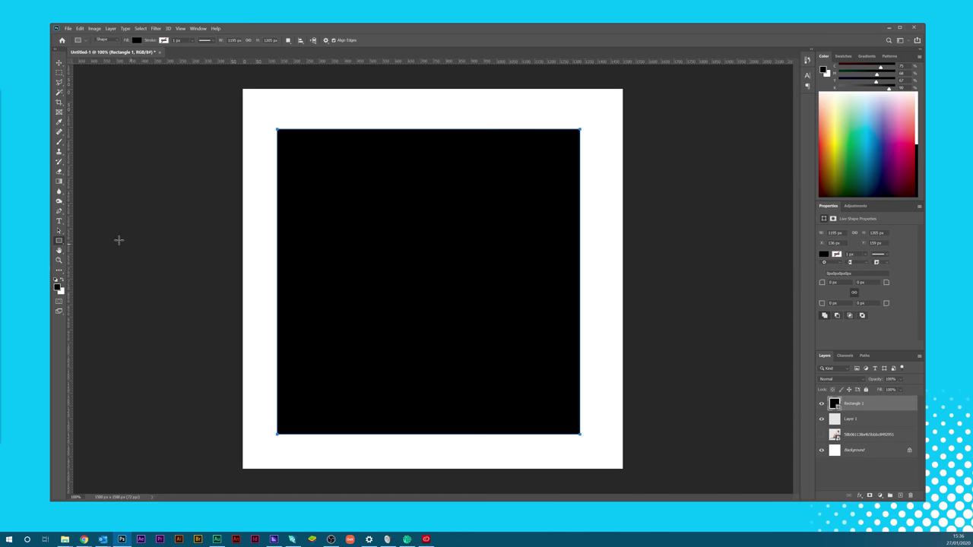
pyautogui.rightClick(59, 241)
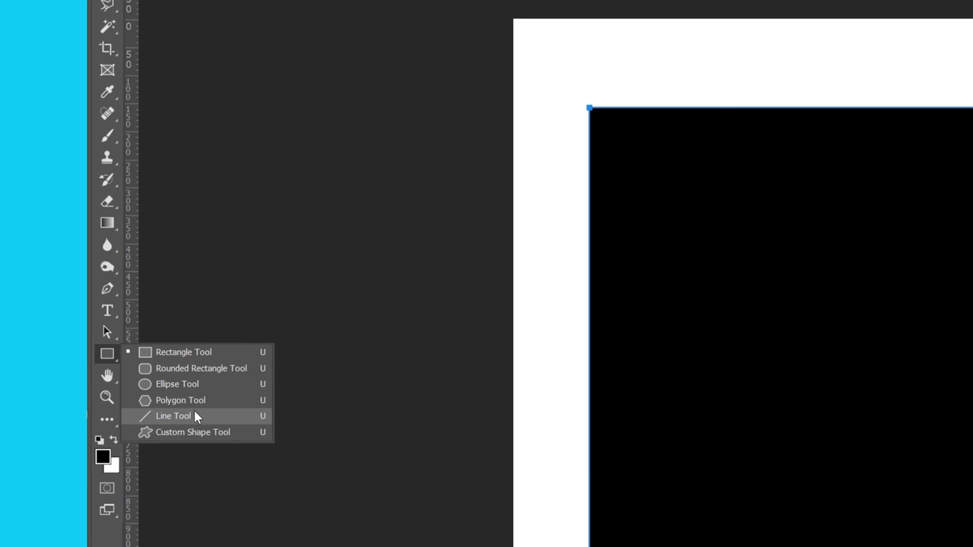
# Change Rectangle 1's fill from solid black to a white-to-black linear gradient at 90°.
pyautogui.click(198, 351)
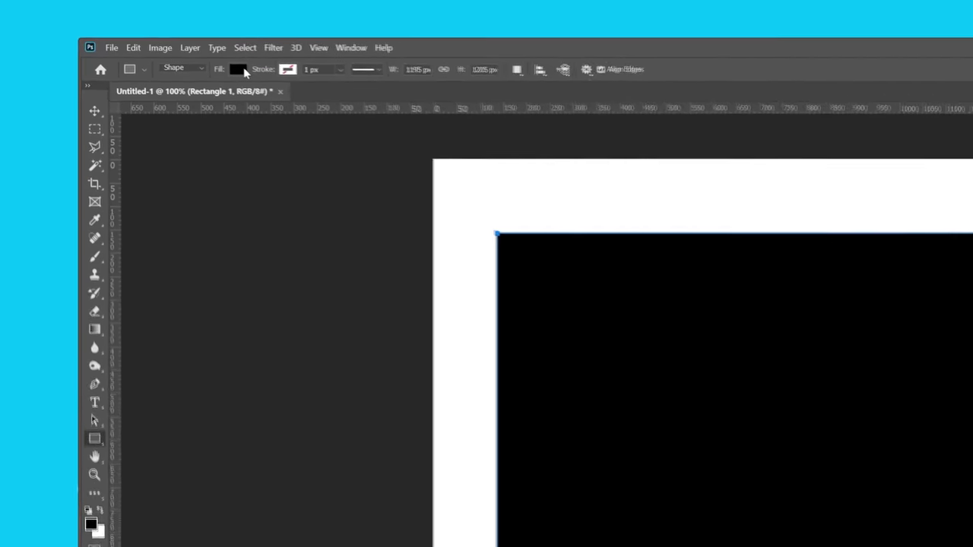
pyautogui.click(241, 70)
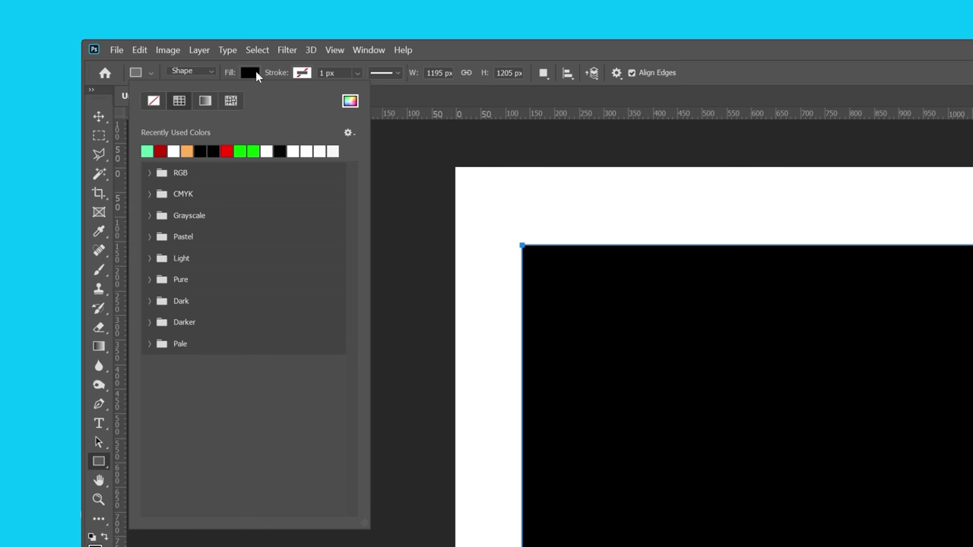
pyautogui.click(205, 100)
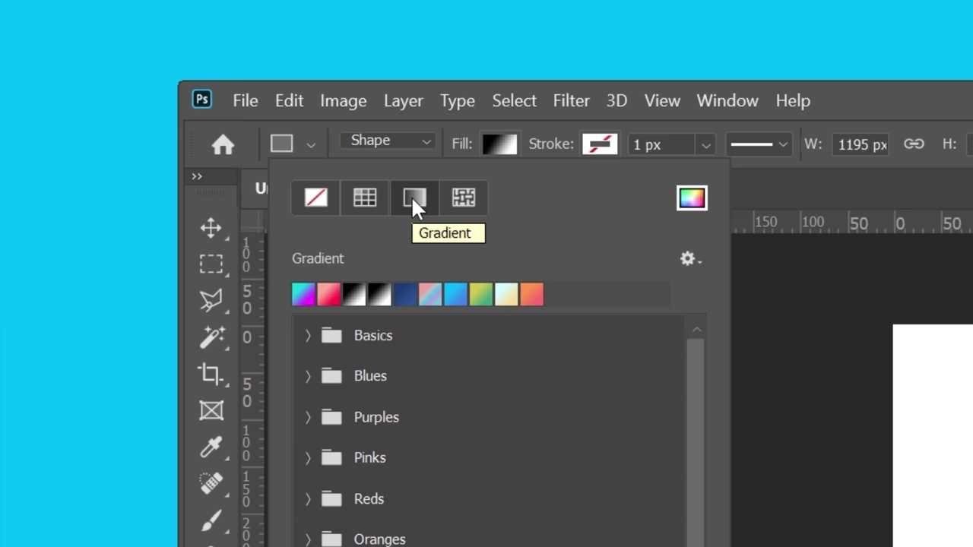
pyautogui.click(495, 145)
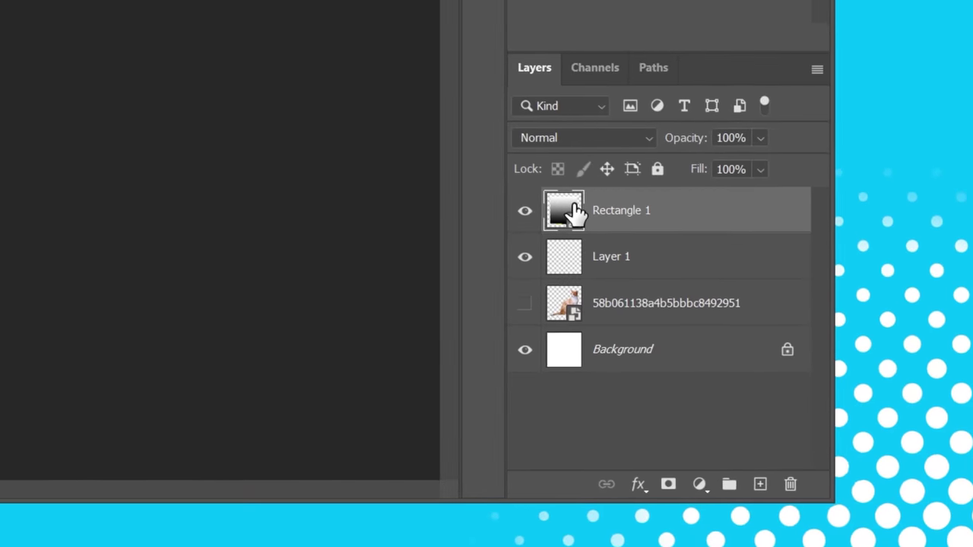
# Double-click the Rectangle 1 layer thumbnail to open its Gradient Fill dialog.
pyautogui.doubleClick(574, 213)
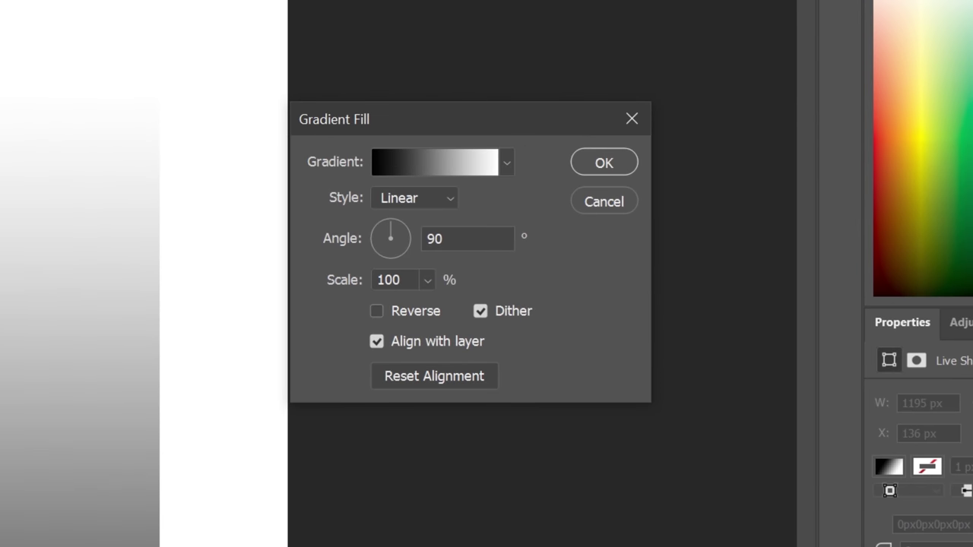
# Open the Gradient Editor and return the first opacity stop's Opacity to 100% after testing it.
pyautogui.click(426, 161)
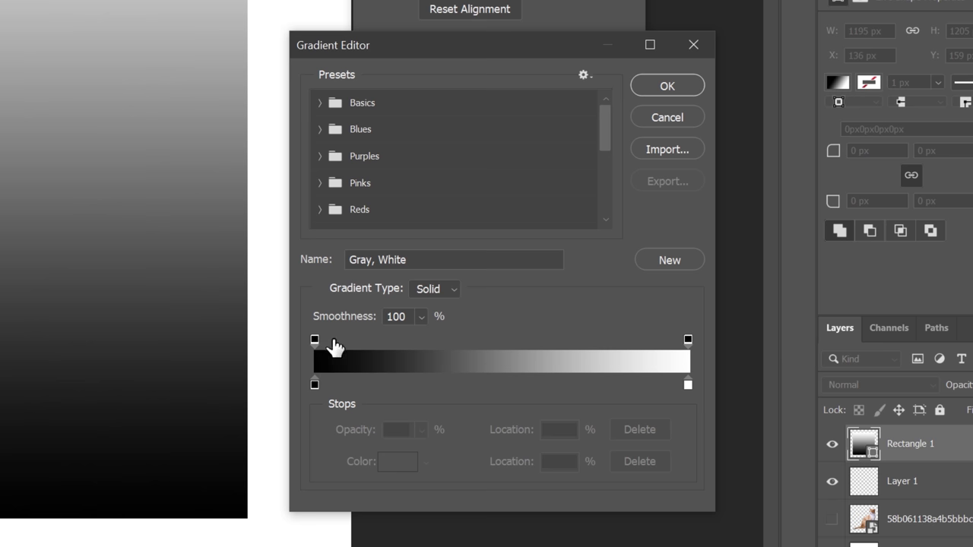
pyautogui.click(315, 339)
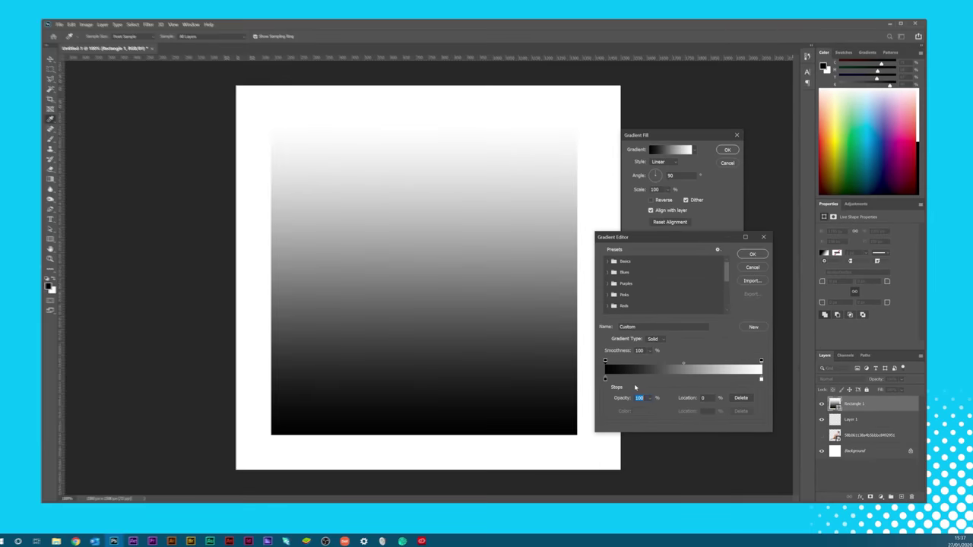
pyautogui.click(650, 398)
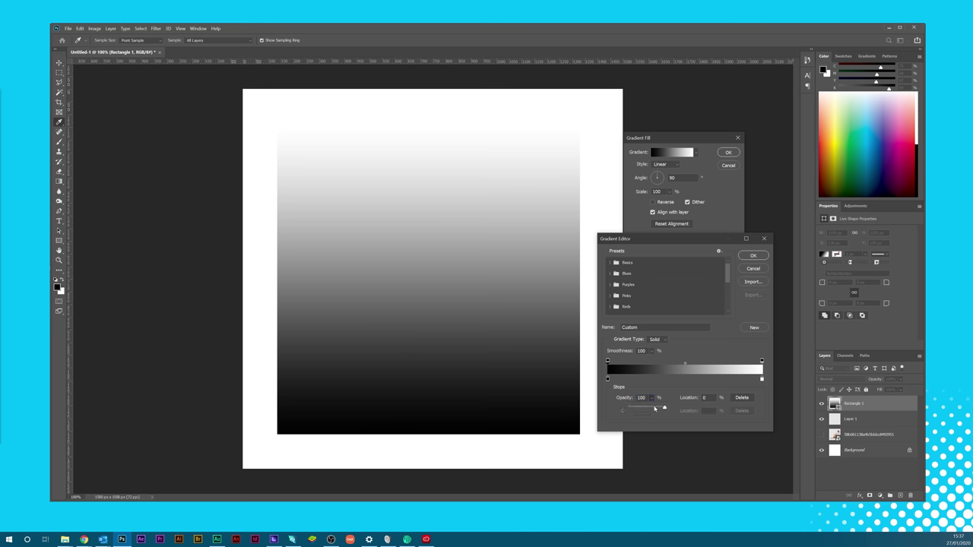
pyautogui.moveTo(655, 409); pyautogui.dragTo(658, 412)
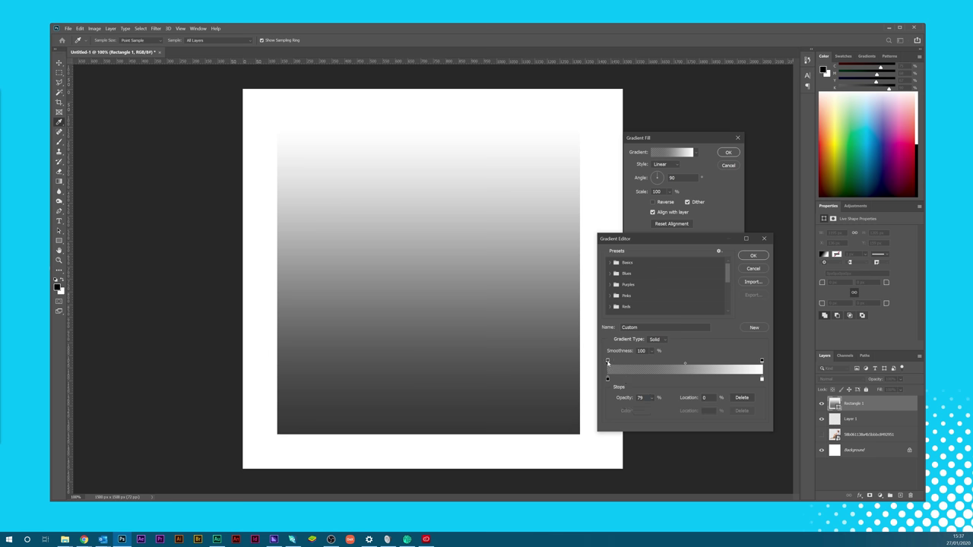
pyautogui.moveTo(608, 361)
pyautogui.mouseDown()
pyautogui.moveTo(688, 365)
pyautogui.moveTo(607, 370)
pyautogui.mouseUp()
pyautogui.write('100')
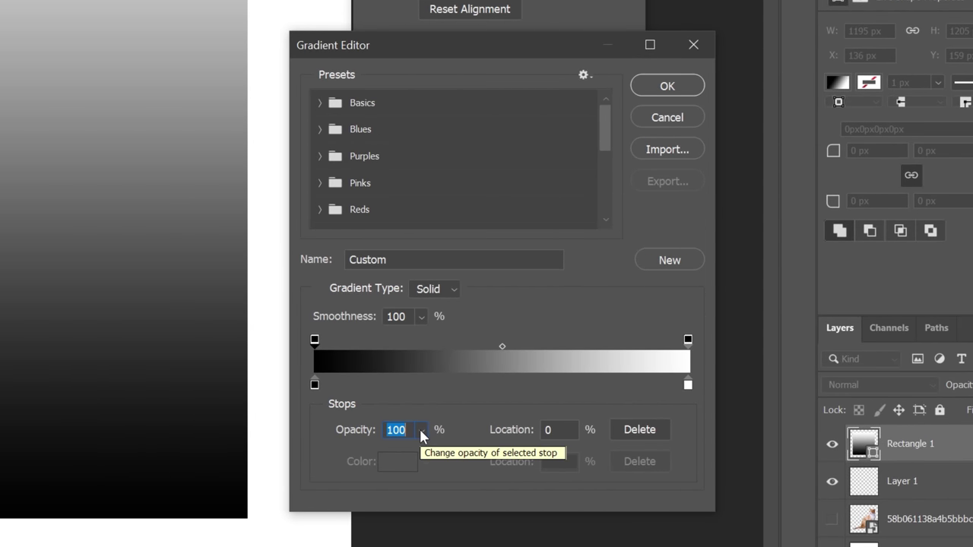
pyautogui.click(316, 383)
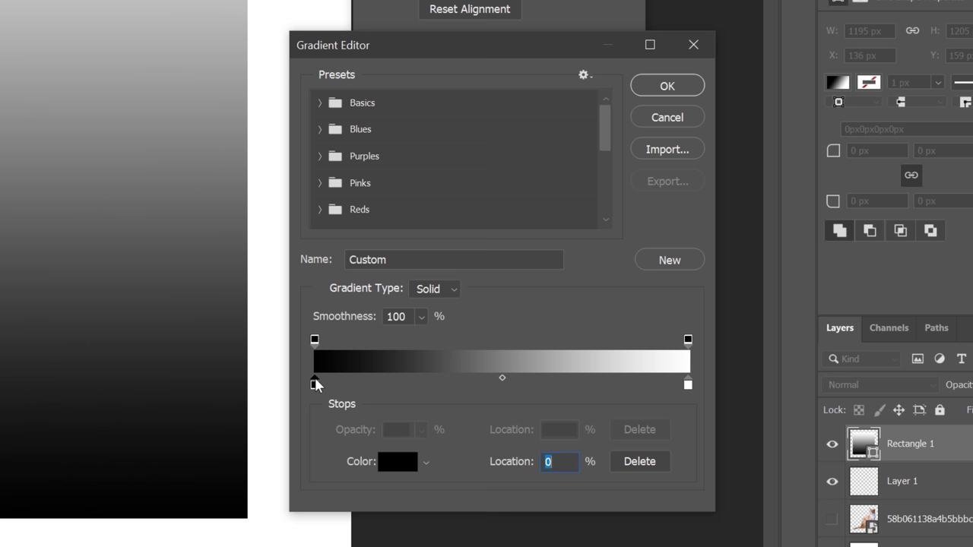
pyautogui.moveTo(315, 384); pyautogui.dragTo(459, 384)
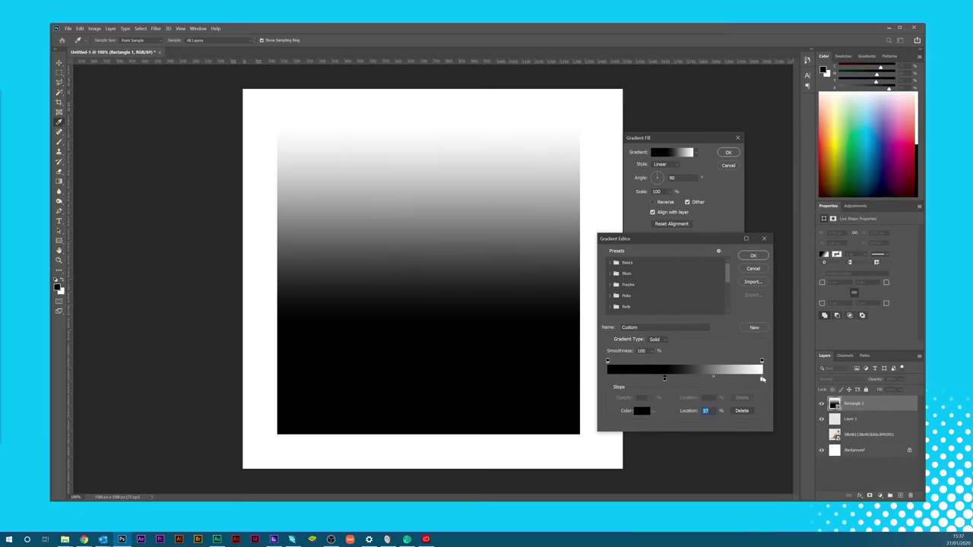
pyautogui.moveTo(763, 379)
pyautogui.mouseDown()
pyautogui.moveTo(701, 384)
pyautogui.moveTo(762, 380)
pyautogui.mouseUp()
pyautogui.click(664, 379)
pyautogui.moveTo(664, 379); pyautogui.dragTo(609, 380)
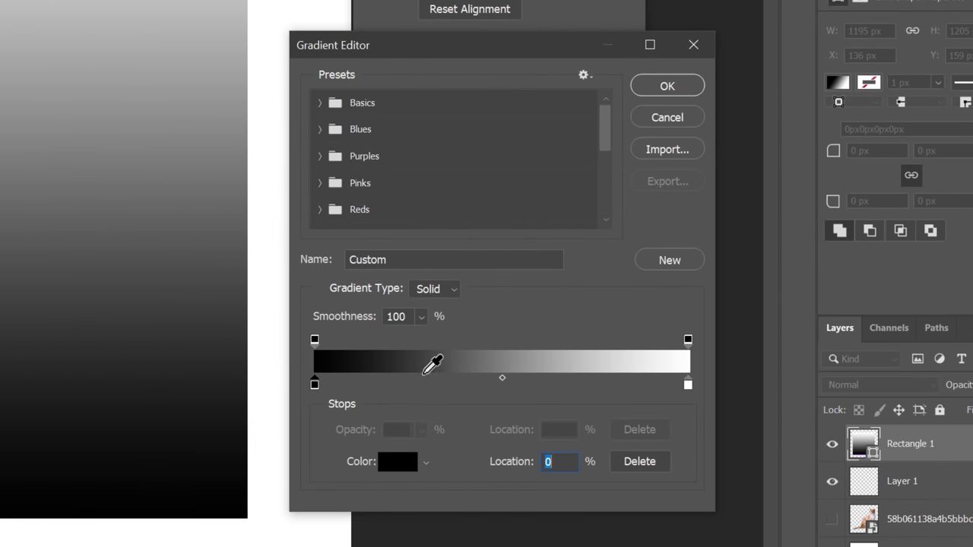
pyautogui.click(430, 383)
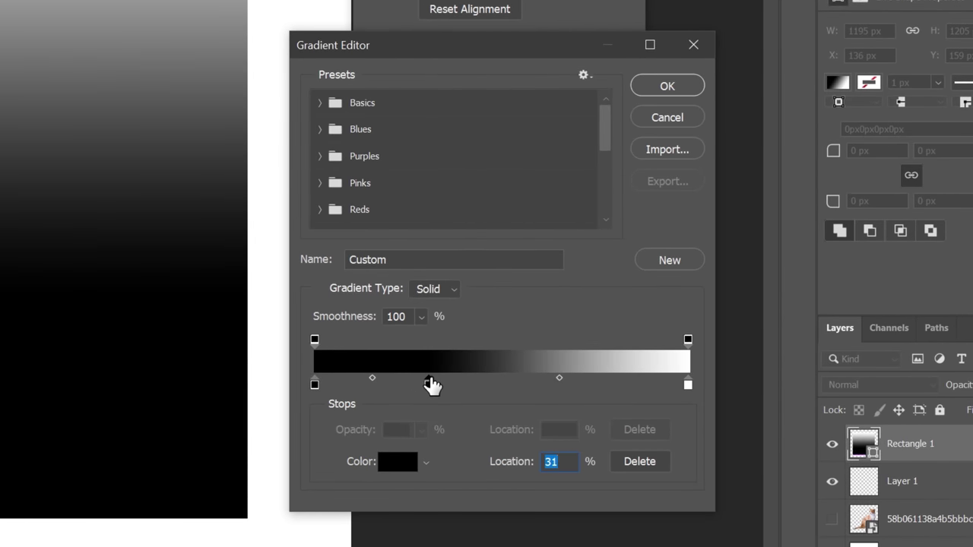
pyautogui.press('Delete')
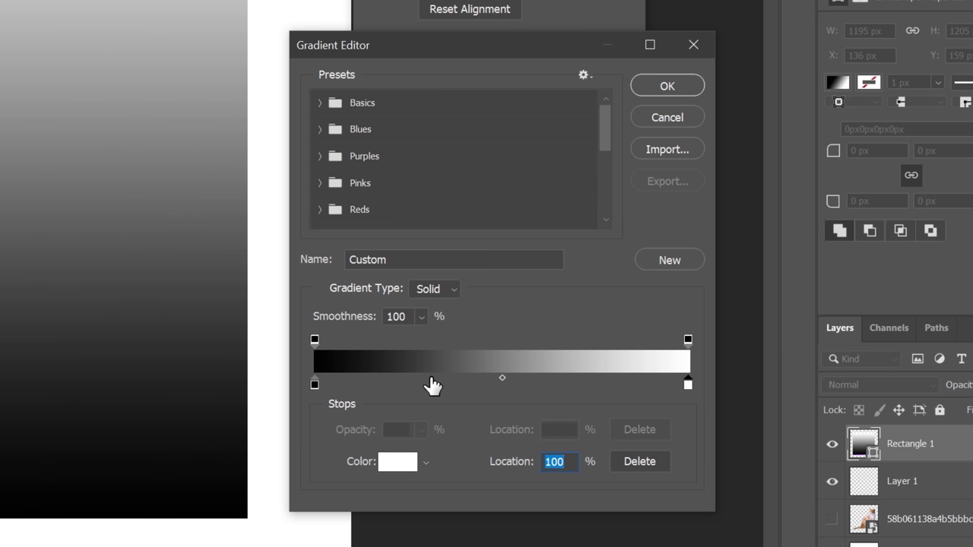
# Set the gradient's left colour stop to red and the right colour stop to blue.
pyautogui.click(314, 386)
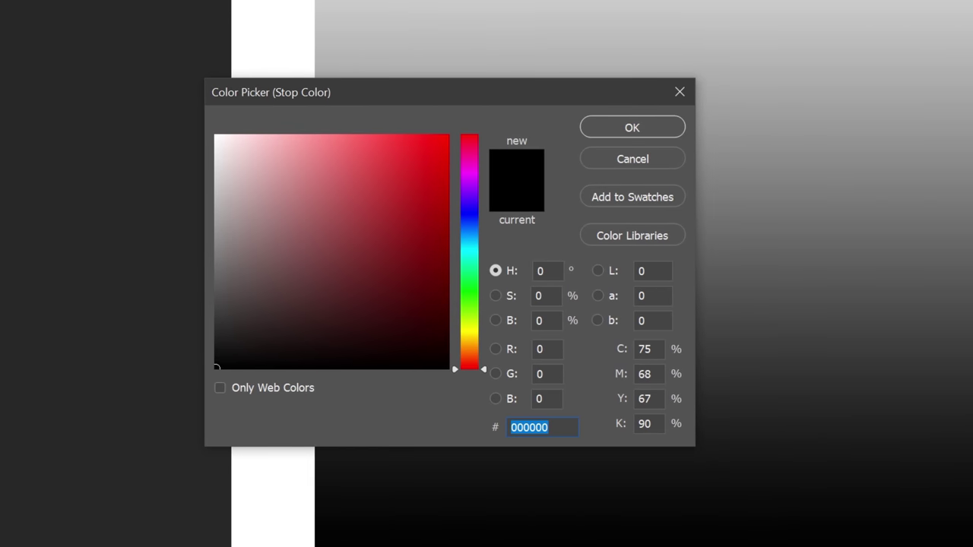
pyautogui.moveTo(398, 260); pyautogui.dragTo(533, 129)
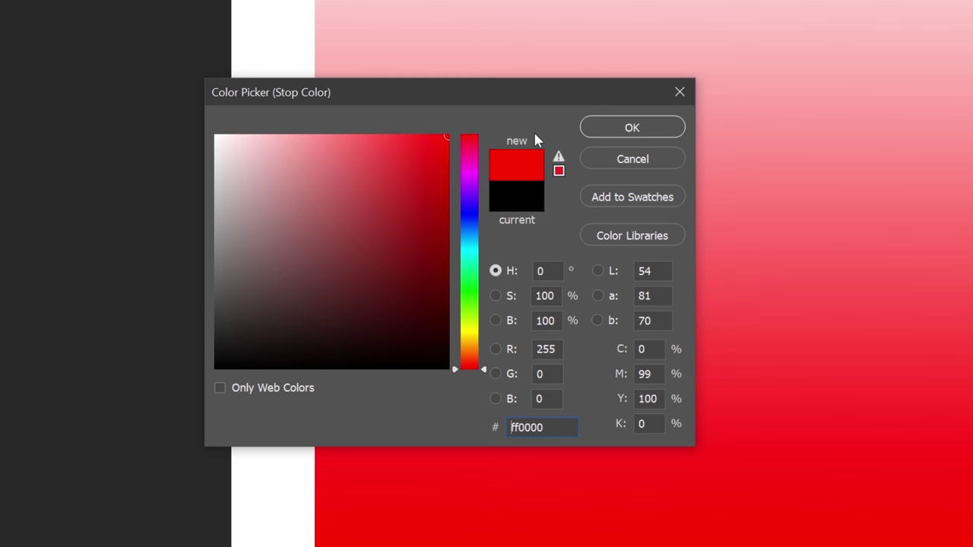
pyautogui.click(646, 128)
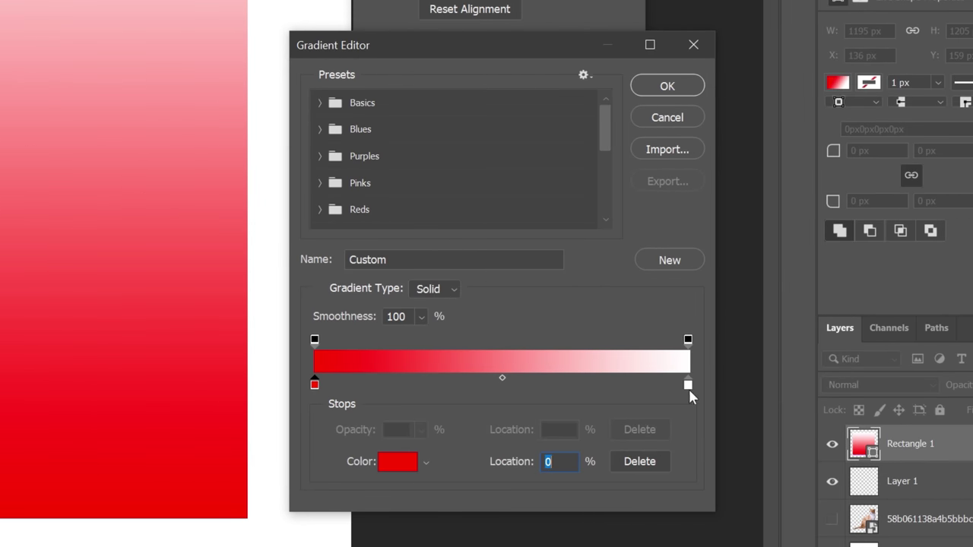
pyautogui.doubleClick(688, 385)
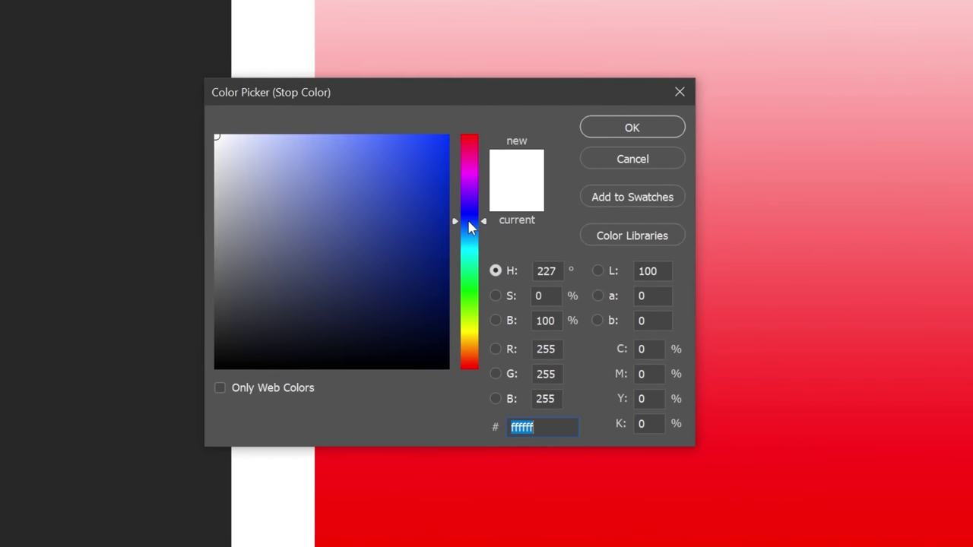
pyautogui.moveTo(425, 214); pyautogui.dragTo(449, 135)
pyautogui.click(631, 128)
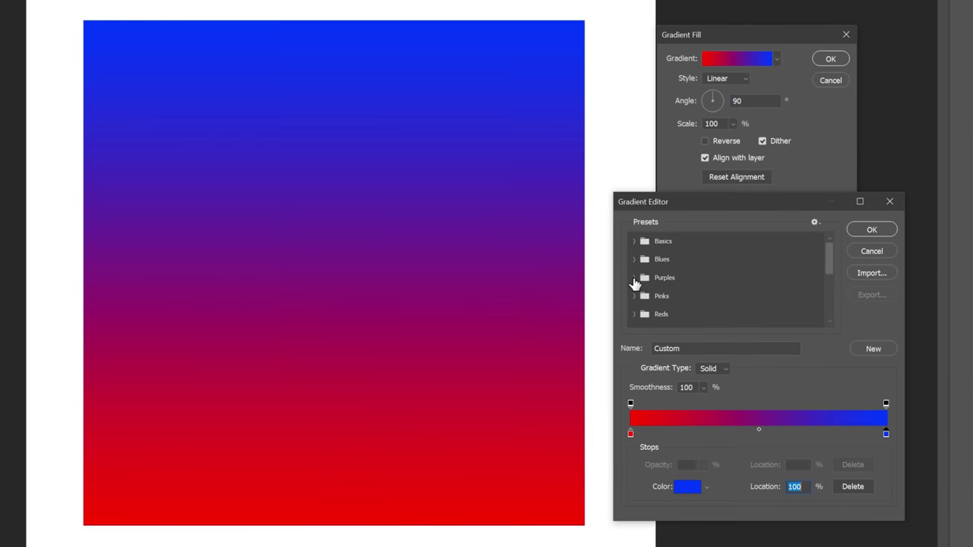
# After trying the Orange_10 preset, apply the Basics > Foreground to Background gradient preset.
pyautogui.click(572, 254)
pyautogui.scroll(-3, 648, 251)
pyautogui.scroll(-3, 707, 278)
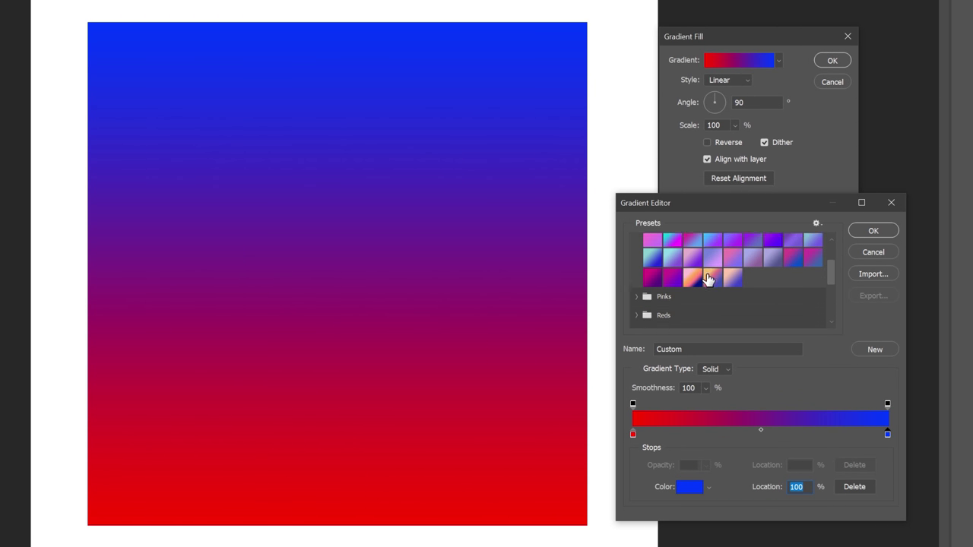
pyautogui.click(635, 303)
pyautogui.scroll(-2, 759, 292)
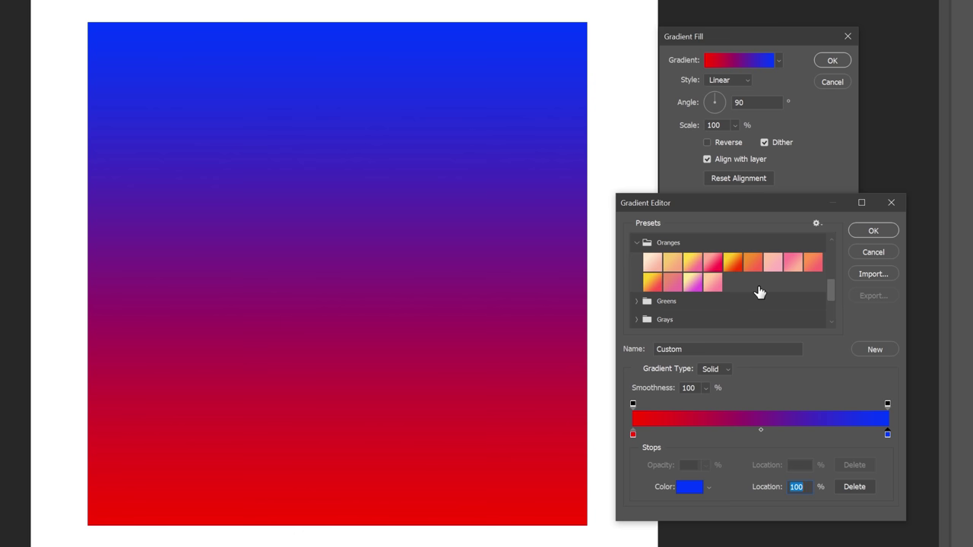
pyautogui.click(653, 282)
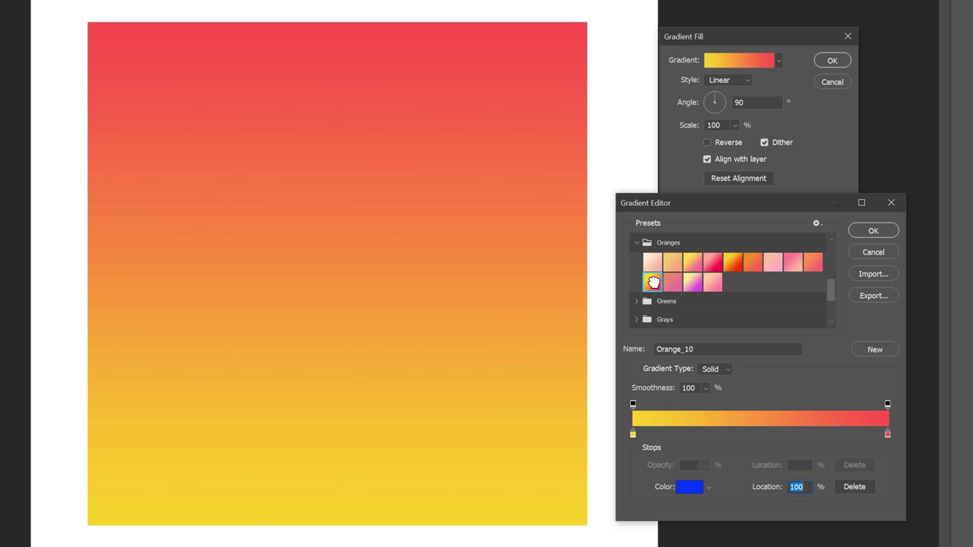
pyautogui.scroll(5, 654, 285)
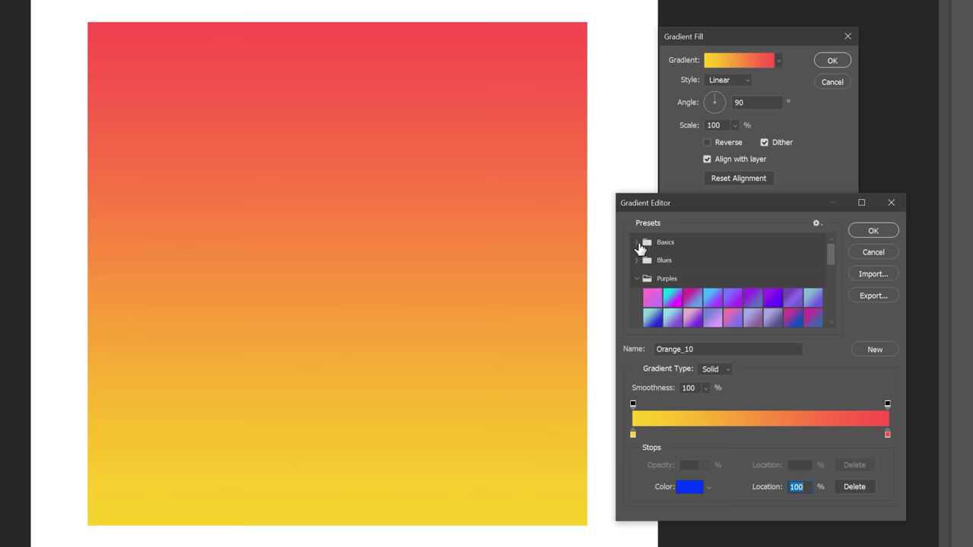
pyautogui.click(641, 242)
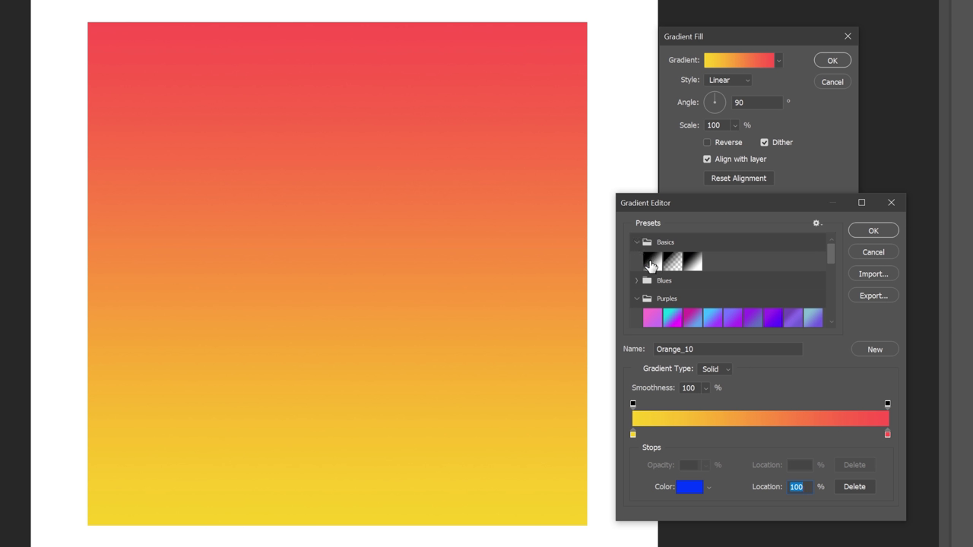
pyautogui.click(651, 263)
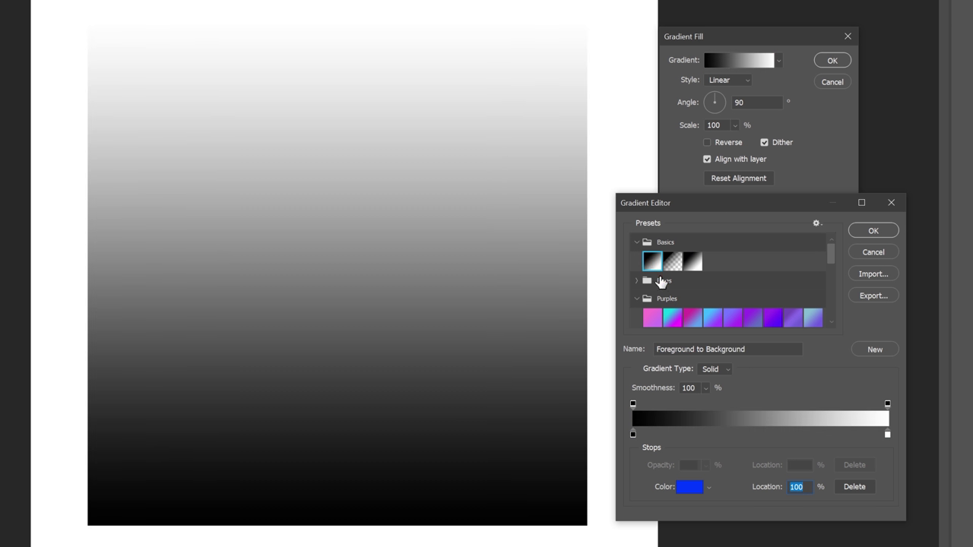
# Accept the black-to-white gradient in the editor and keep Dither turned on.
pyautogui.click(868, 232)
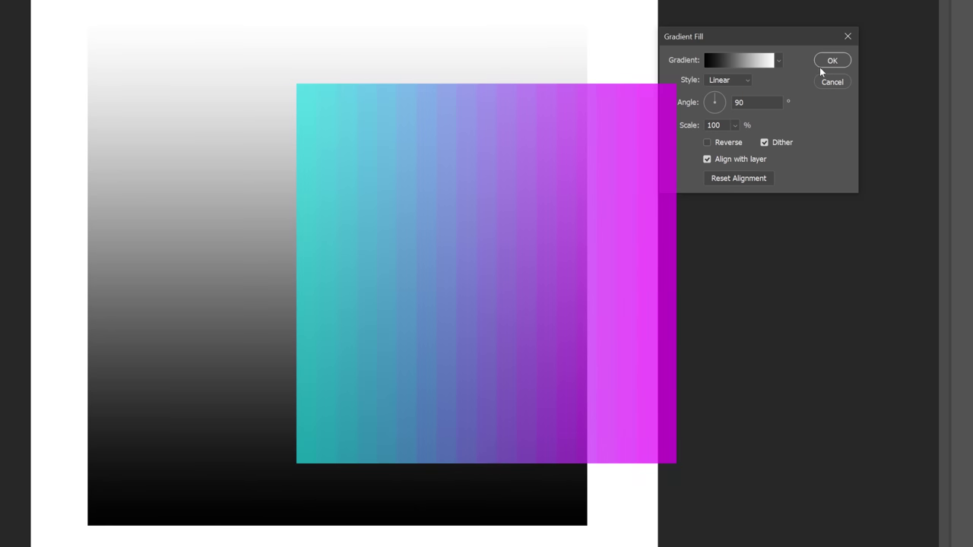
pyautogui.click(764, 143)
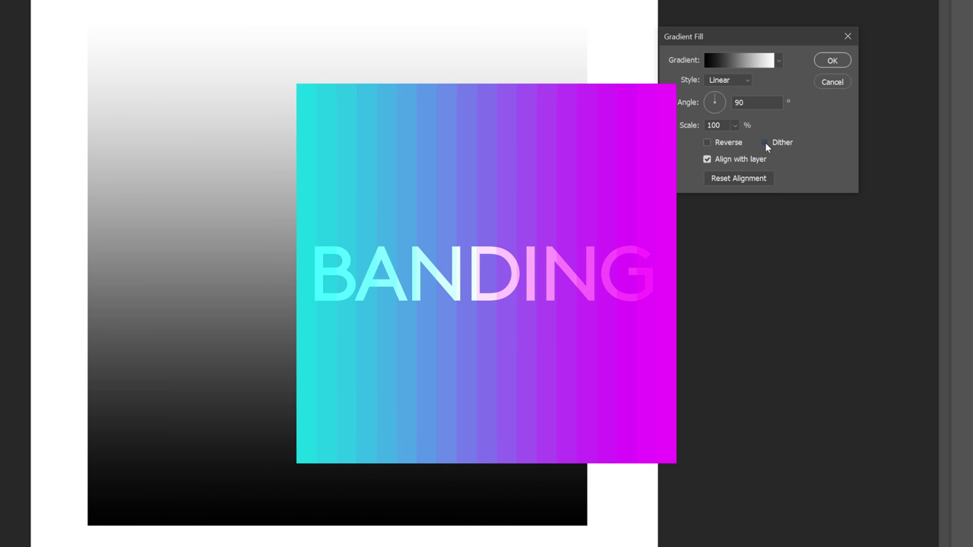
pyautogui.click(764, 143)
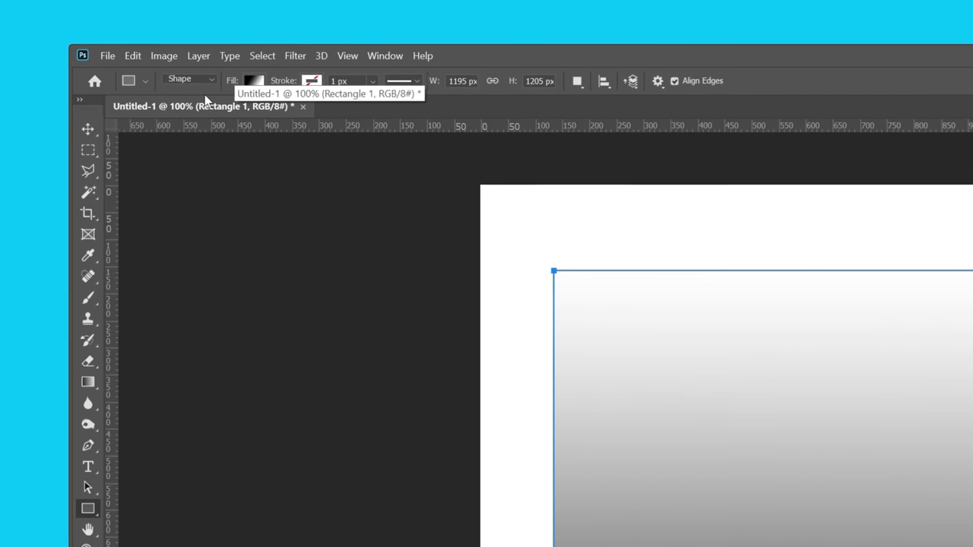
# Convert the document to 16 Bits/Channel through Image > Mode.
pyautogui.click(166, 56)
pyautogui.moveTo(180, 75)
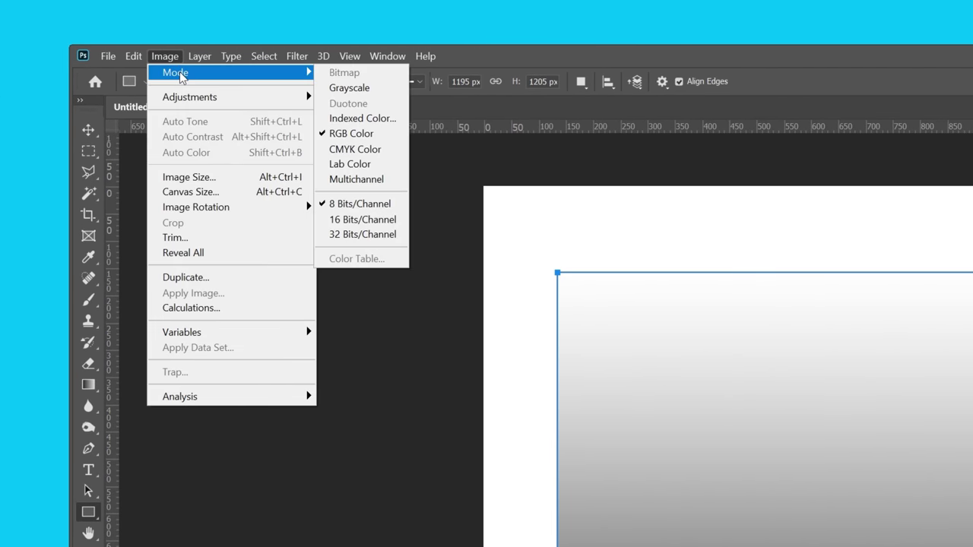
pyautogui.click(396, 221)
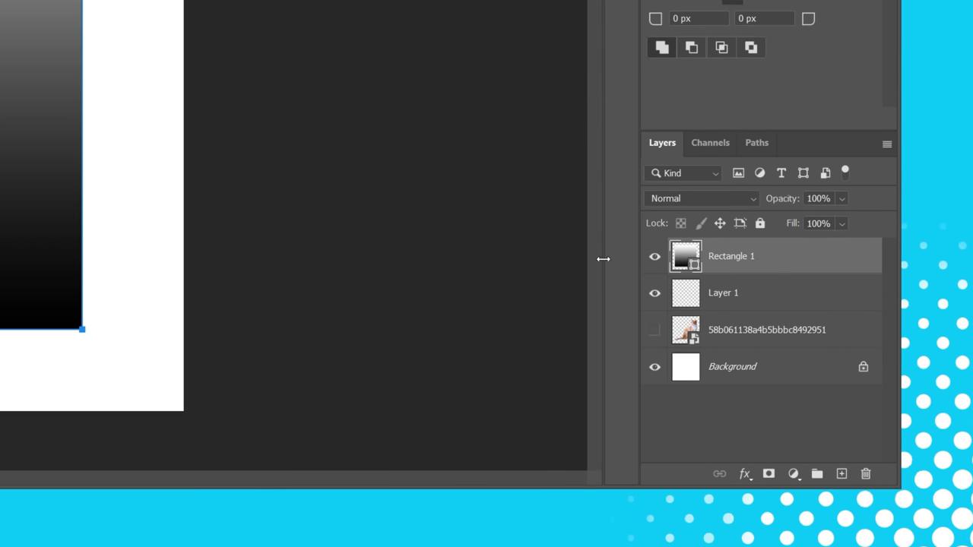
# Reopen Rectangle 1's Gradient Fill settings, testing then restoring Angle 90° and Reverse off.
pyautogui.keyDown('ctrl'); pyautogui.click(680, 256); pyautogui.keyUp('ctrl')
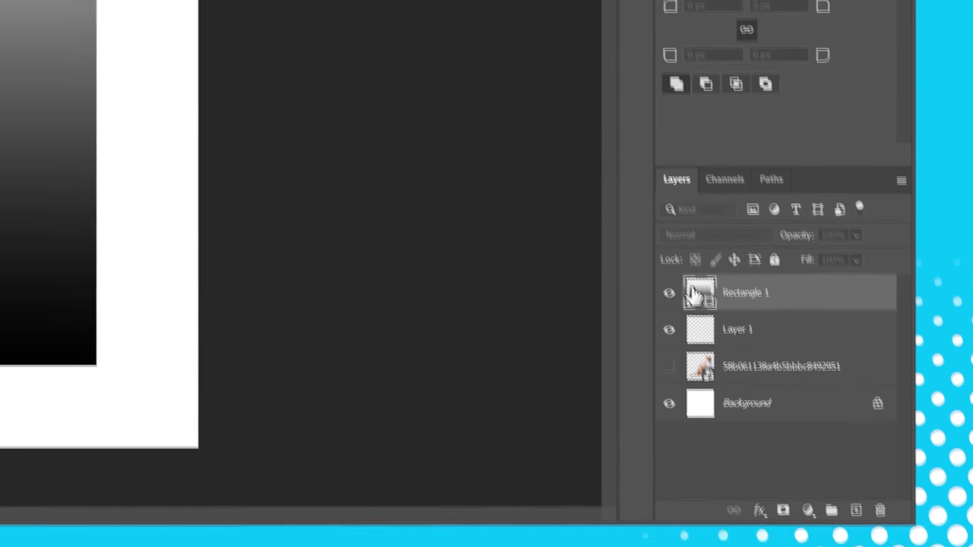
pyautogui.doubleClick(697, 298)
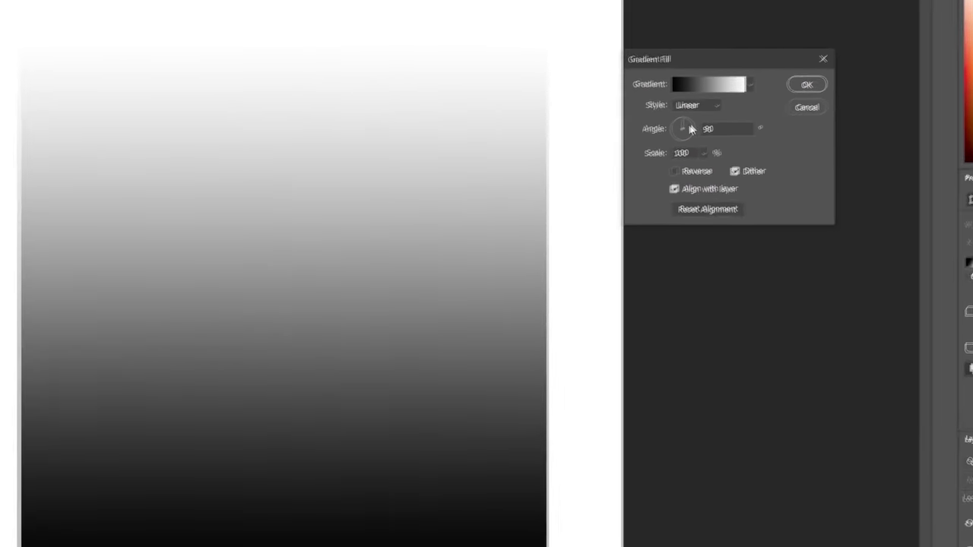
pyautogui.moveTo(468, 222); pyautogui.dragTo(471, 240)
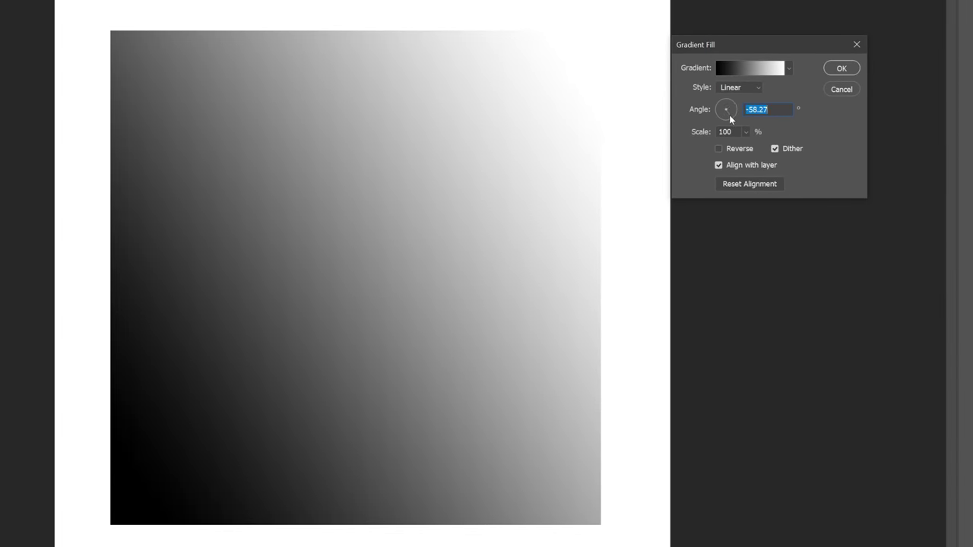
pyautogui.moveTo(729, 119)
pyautogui.mouseDown()
pyautogui.moveTo(718, 117)
pyautogui.moveTo(725, 104)
pyautogui.mouseUp()
pyautogui.write('90')
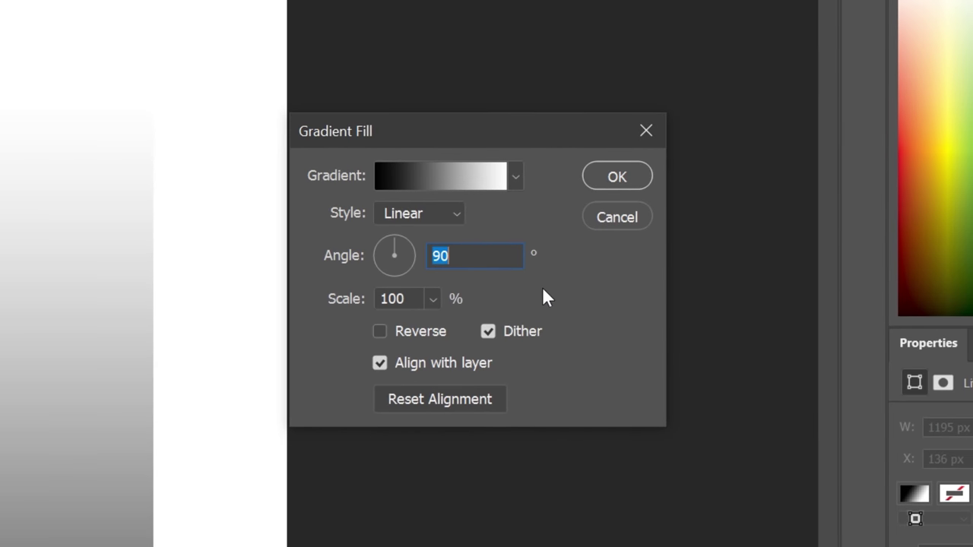
pyautogui.click(380, 331)
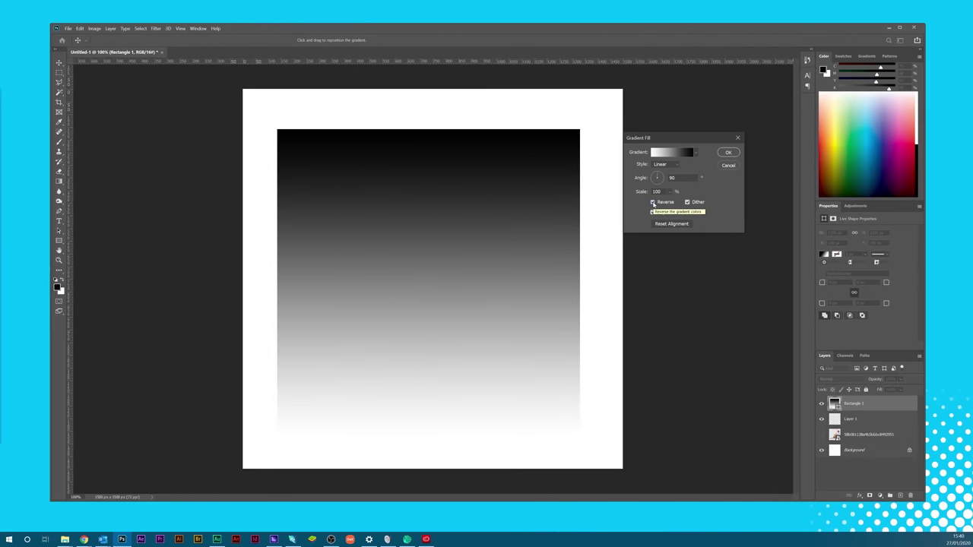
pyautogui.click(422, 312)
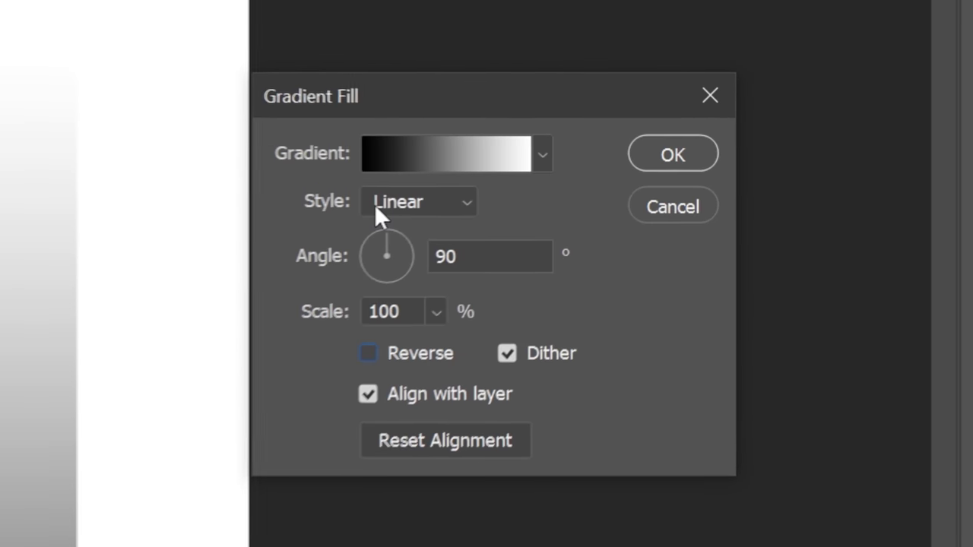
pyautogui.click(658, 165)
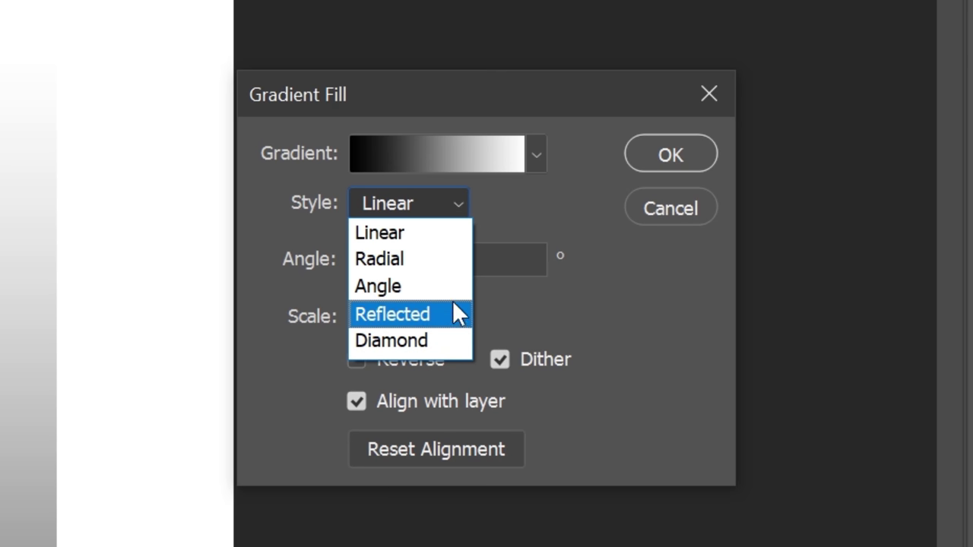
# Try the Linear and then the Angle gradient styles in the Style list.
pyautogui.click(442, 235)
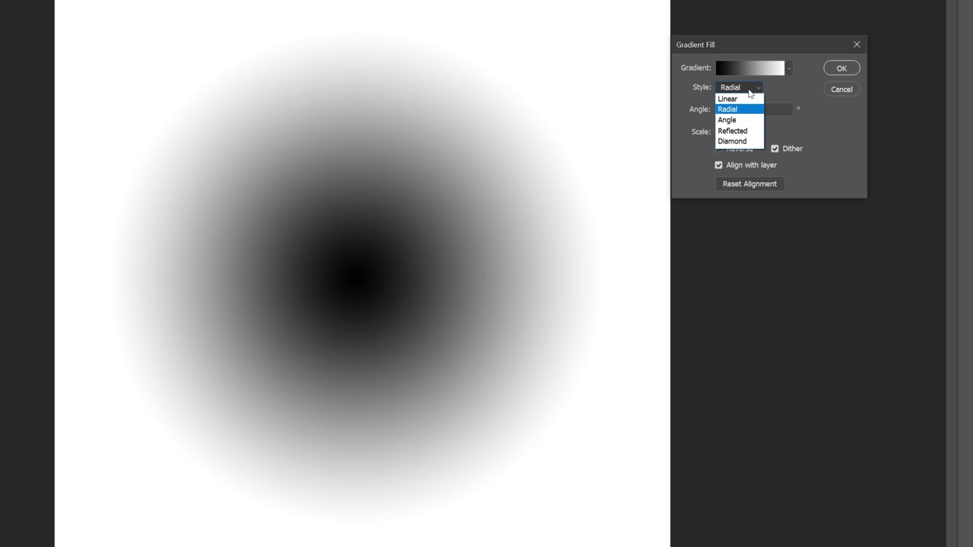
pyautogui.click(751, 121)
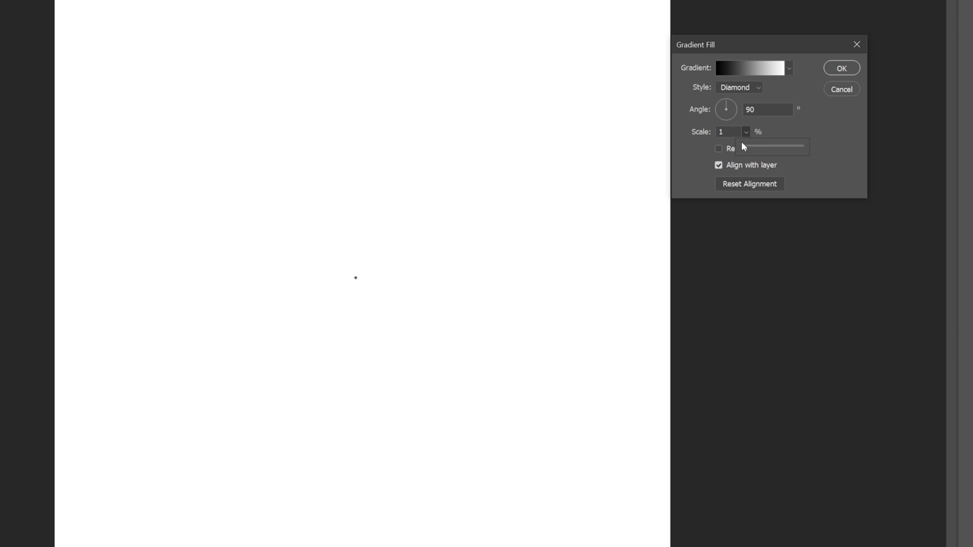
# Try a 155% scale on the diamond gradient, then switch the style back to Linear.
pyautogui.click(753, 147)
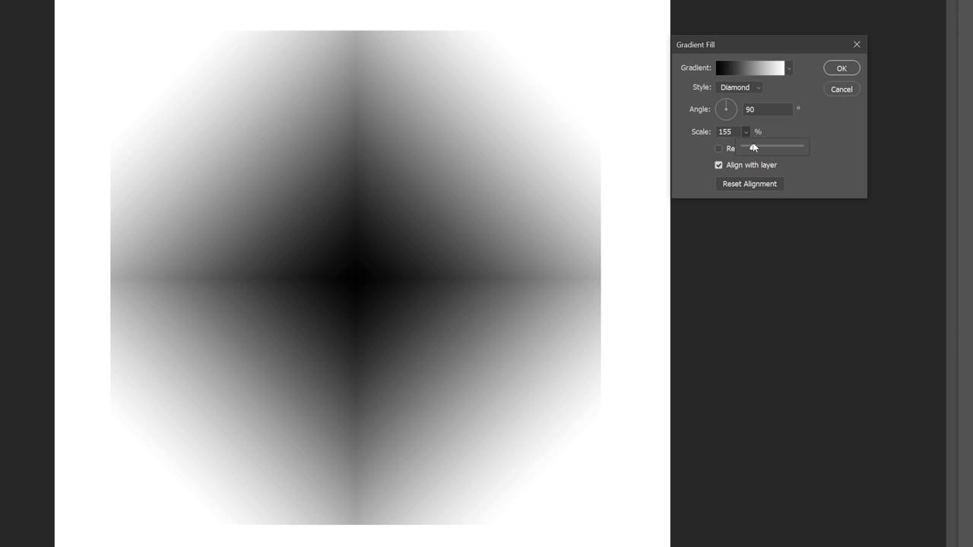
pyautogui.click(742, 89)
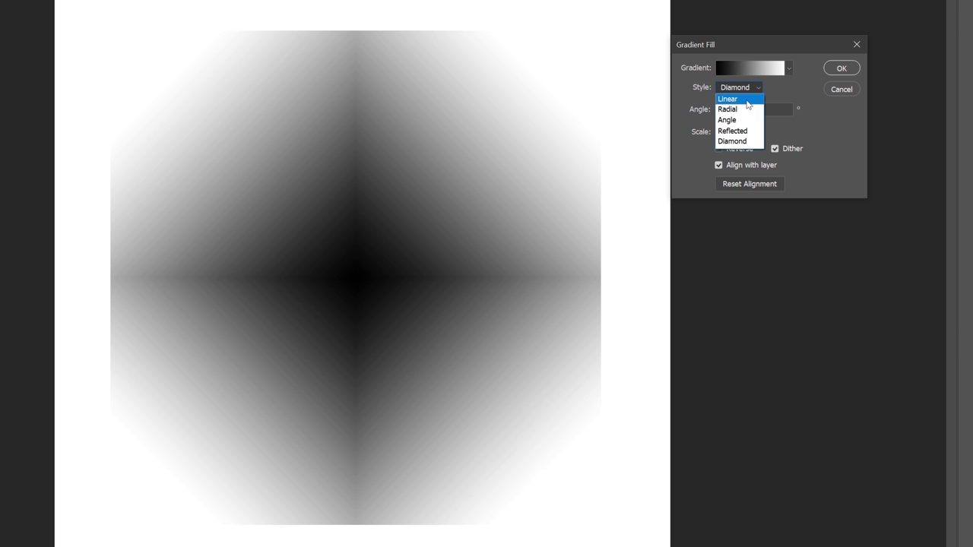
pyautogui.click(748, 104)
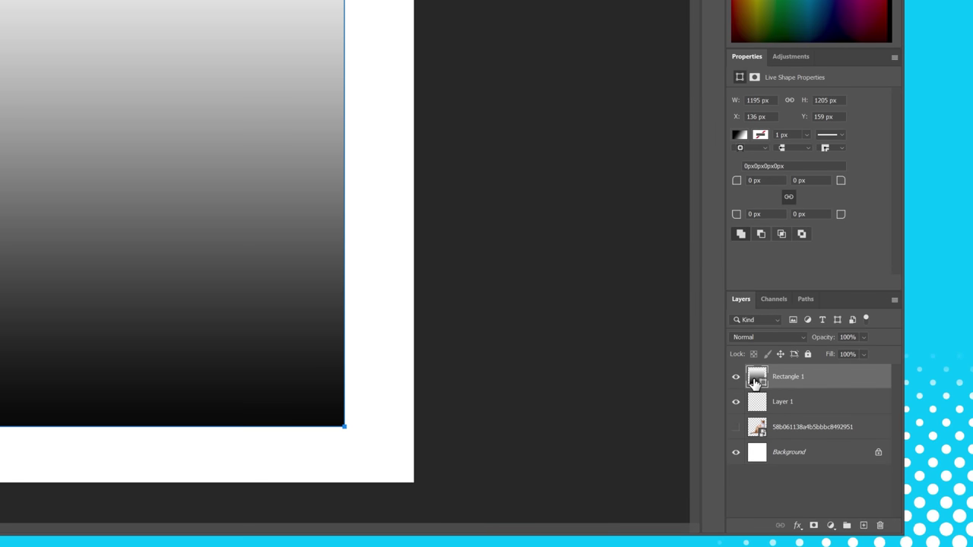
# Set the rectangle's linear gradient scale to 100%, then hide Rectangle 1 and Layer 1.
pyautogui.doubleClick(755, 378)
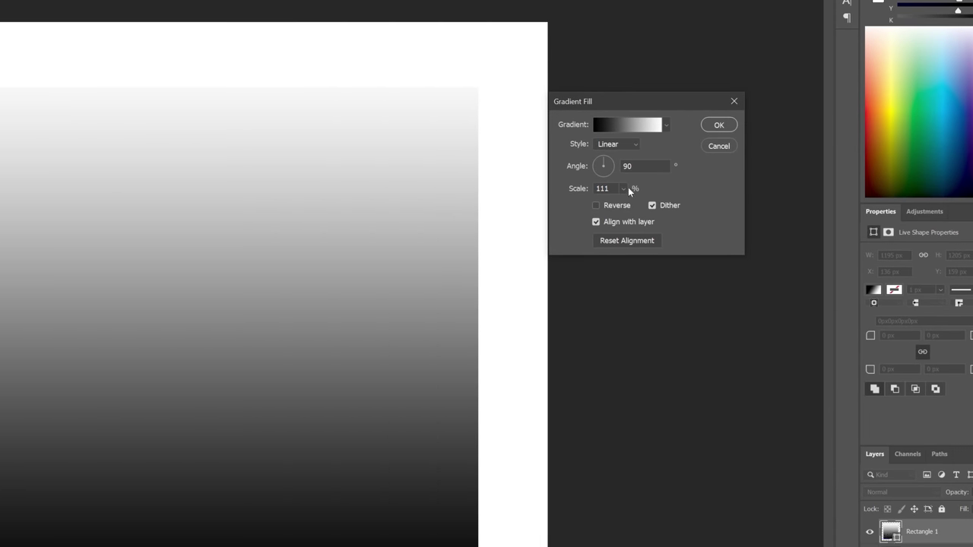
pyautogui.click(624, 189)
pyautogui.click(625, 205)
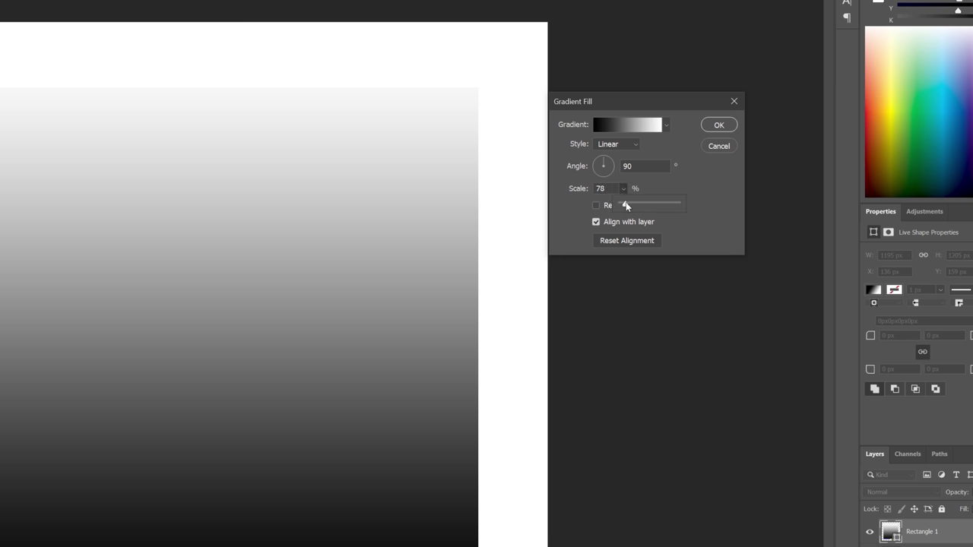
pyautogui.click(718, 125)
pyautogui.click(719, 124)
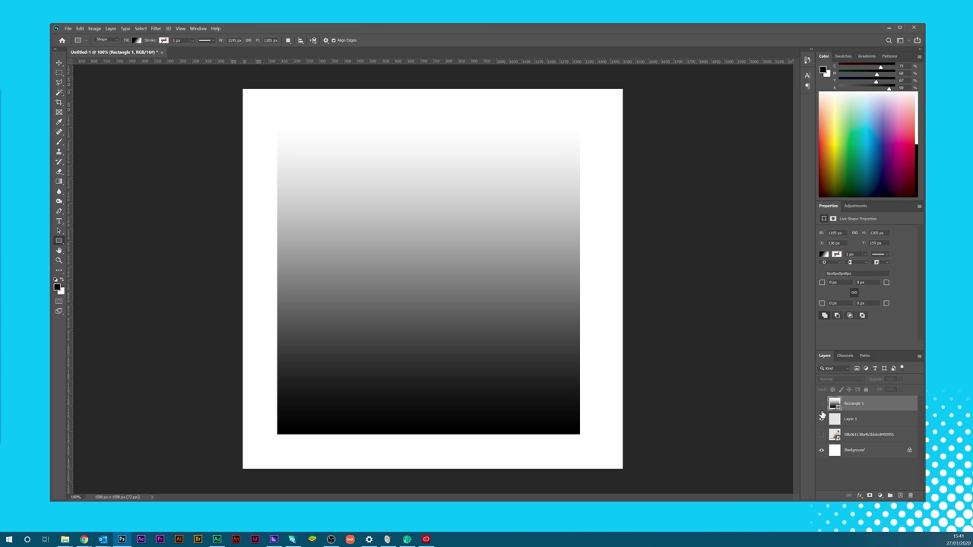
pyautogui.click(821, 404)
pyautogui.click(822, 419)
# Show and select the cat photo layer, then add a Gradient Overlay effect from fx.
pyautogui.click(822, 434)
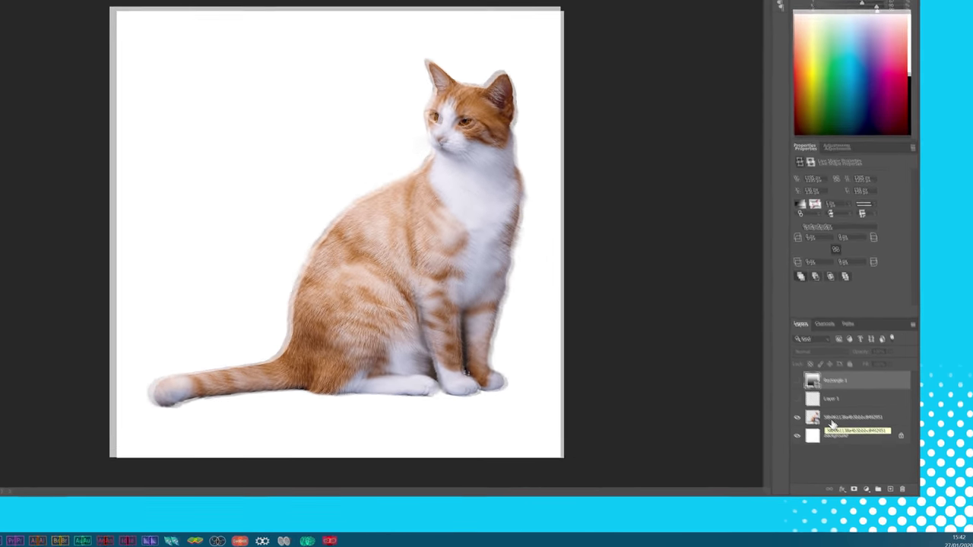
pyautogui.click(830, 421)
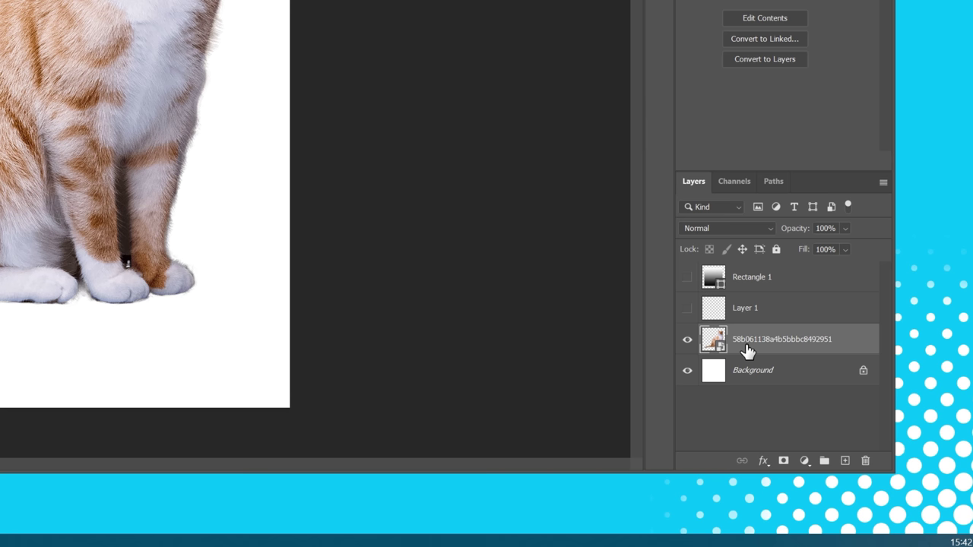
pyautogui.click(763, 461)
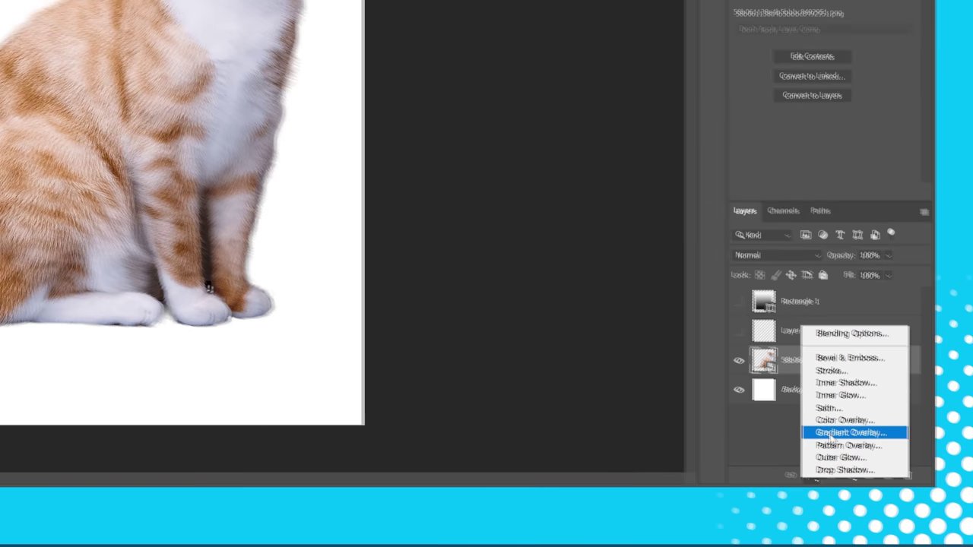
pyautogui.click(831, 433)
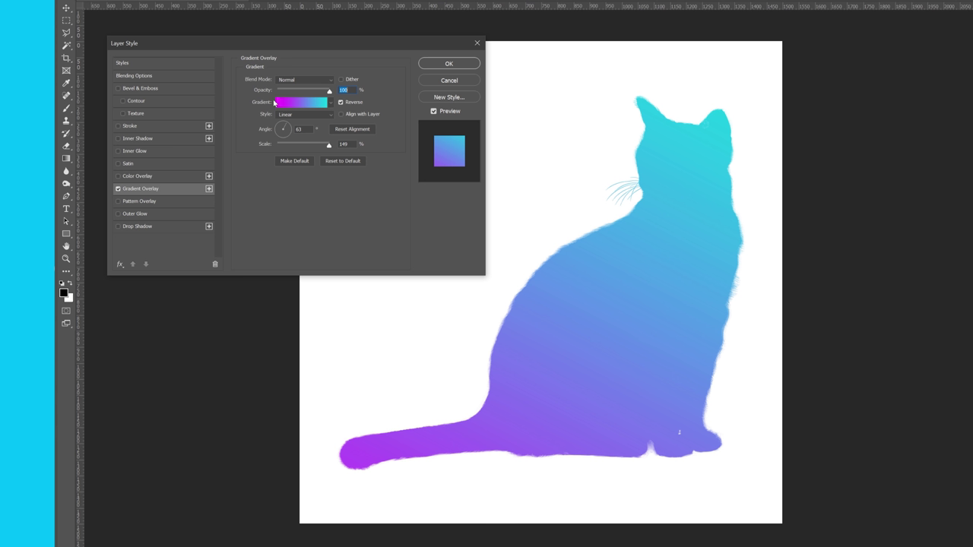
# Apply a Pinks preset gradient to the cat's Gradient Overlay.
pyautogui.click(320, 102)
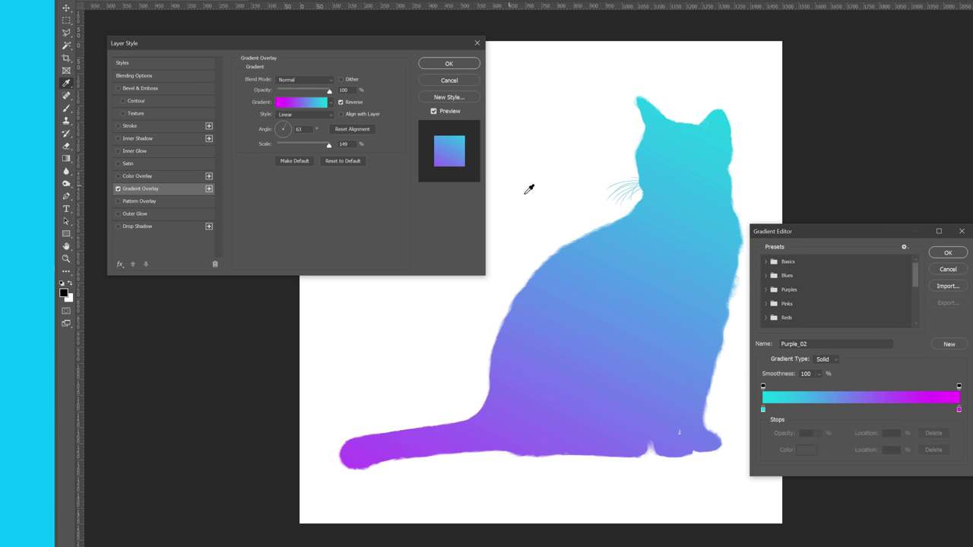
pyautogui.click(774, 305)
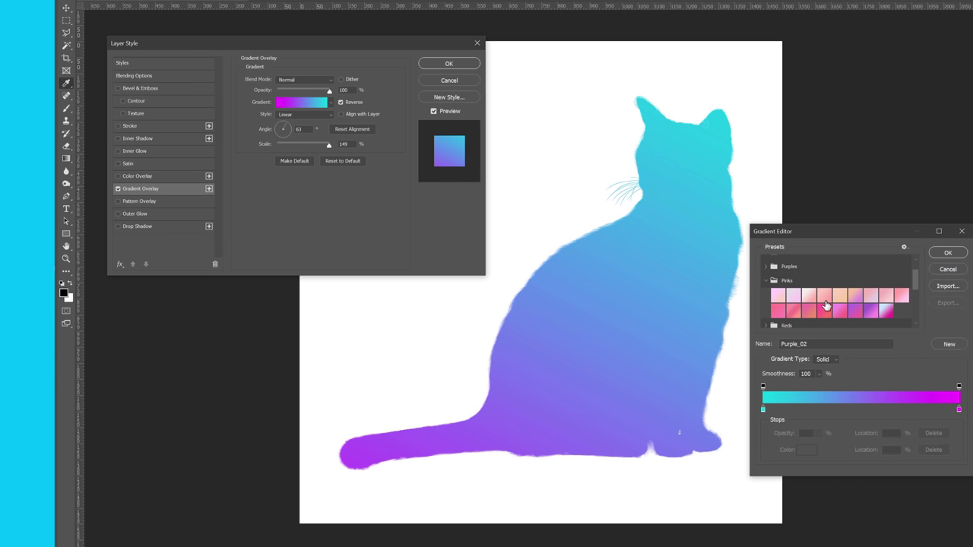
pyautogui.click(884, 309)
pyautogui.click(947, 253)
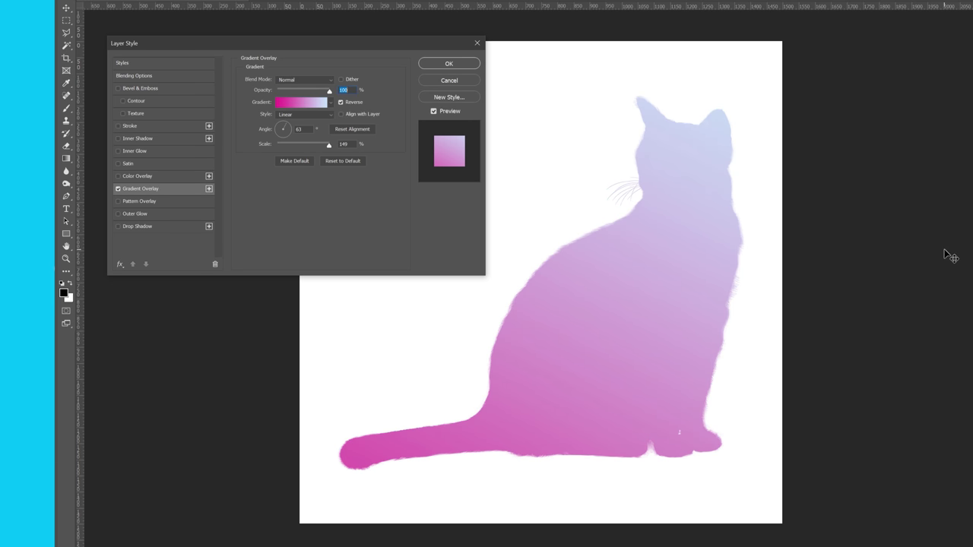
# Try Lighten and Hard Light blend modes, settle on Normal, and adjust the overlay opacity.
pyautogui.click(325, 81)
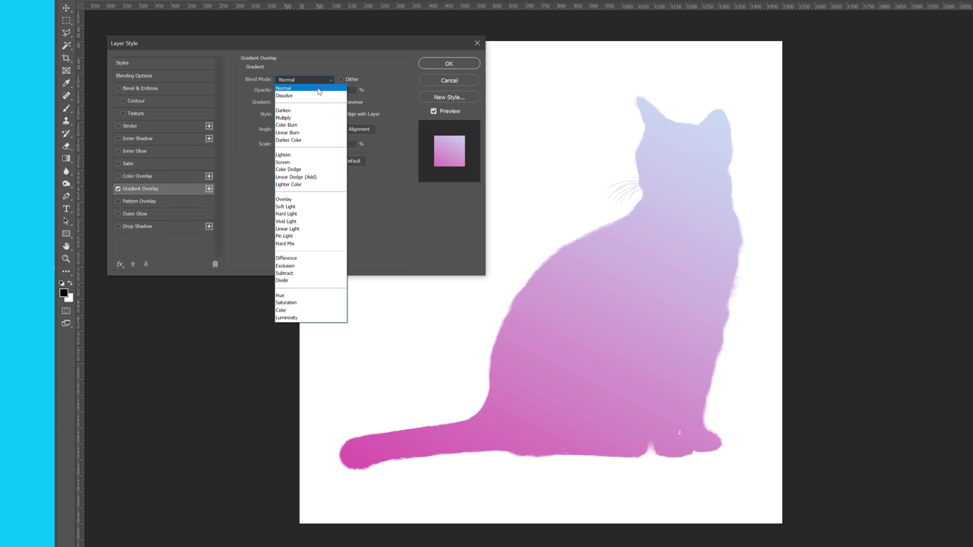
pyautogui.click(299, 156)
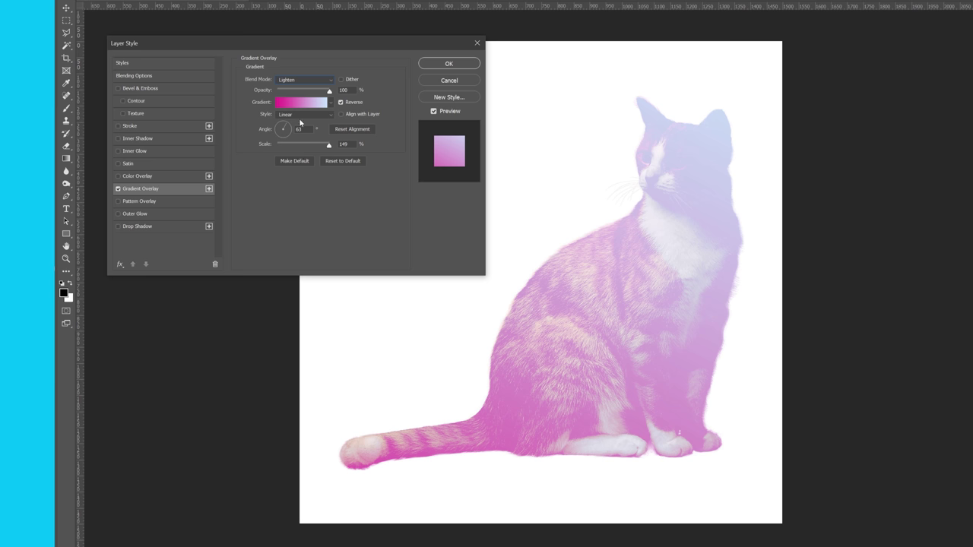
pyautogui.click(304, 80)
pyautogui.click(281, 215)
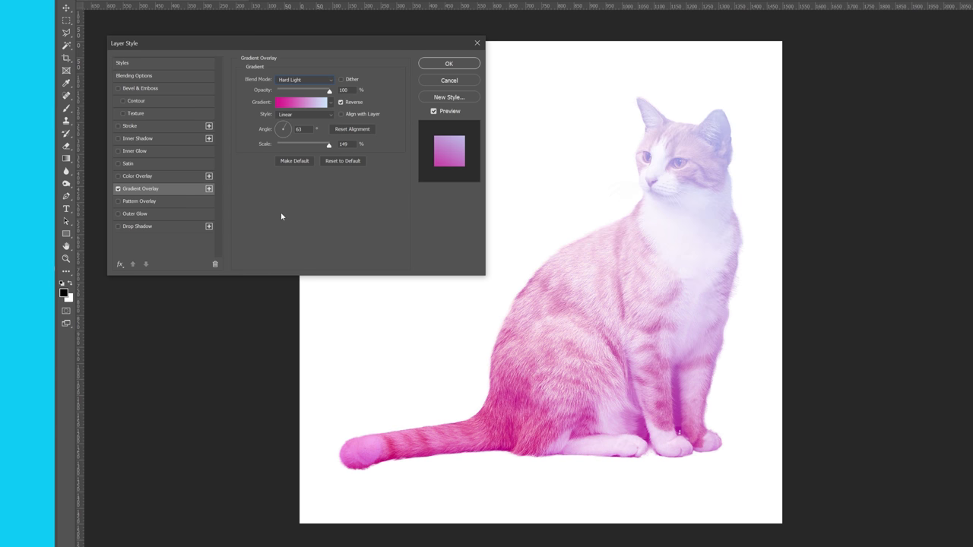
pyautogui.click(301, 84)
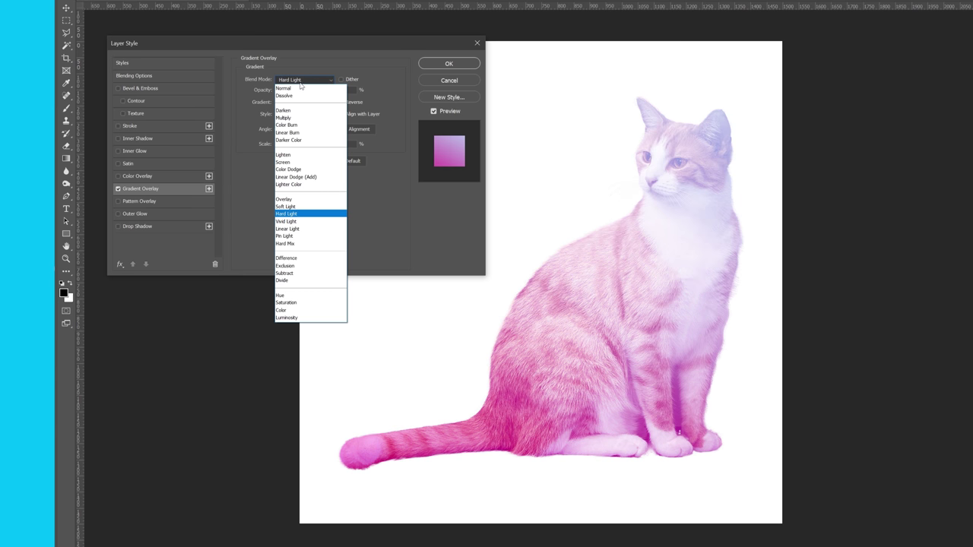
pyautogui.click(303, 90)
pyautogui.moveTo(329, 90)
pyautogui.mouseDown()
pyautogui.moveTo(278, 92)
pyautogui.moveTo(336, 104)
pyautogui.mouseUp()
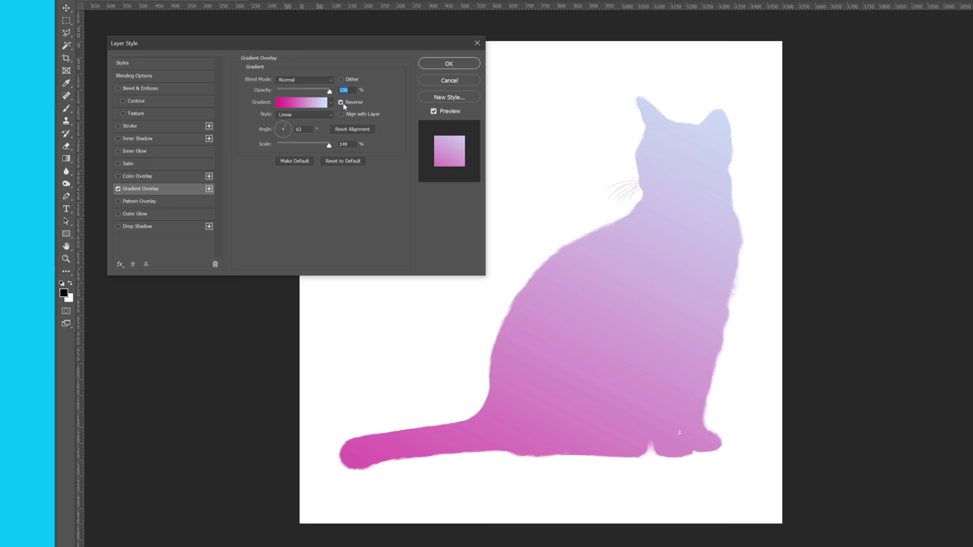